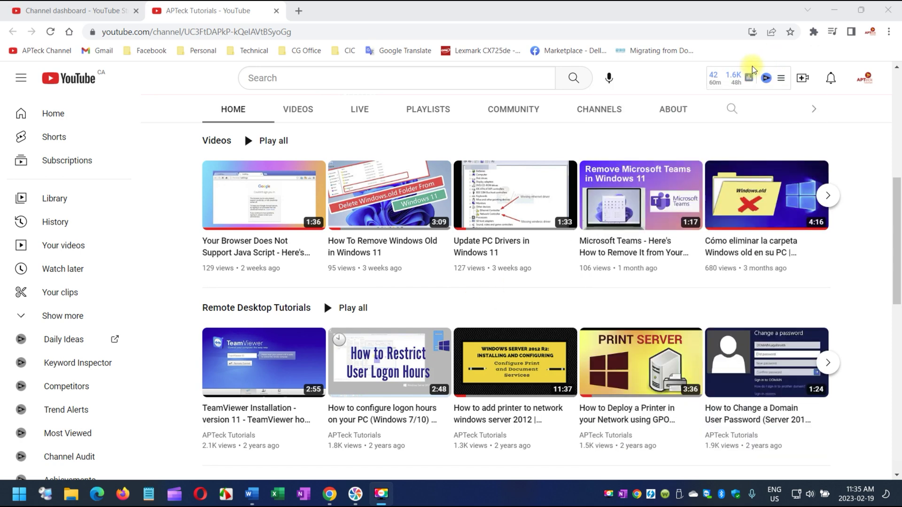
# - Find Control Panel via Start search and go to Backup and Restore (Windows 7)
pyautogui.moveTo(726, 78)
pyautogui.click(888, 10)
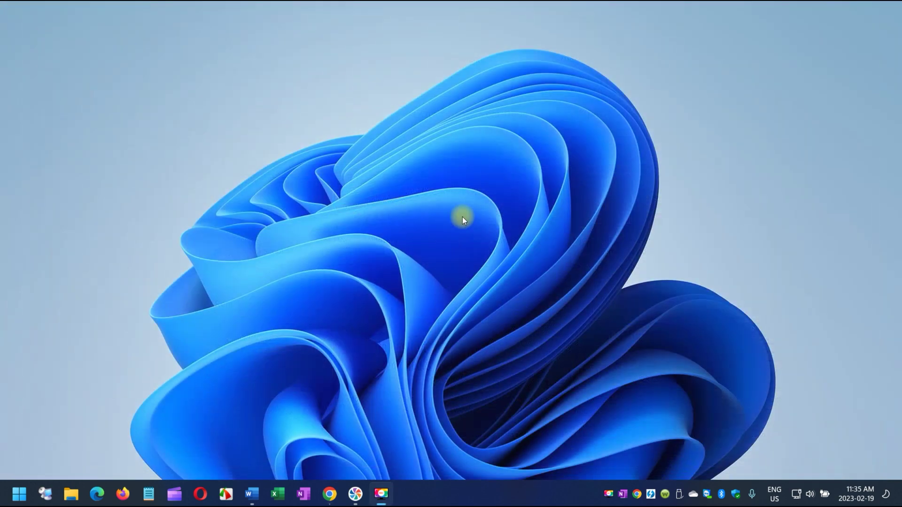
pyautogui.click(20, 493)
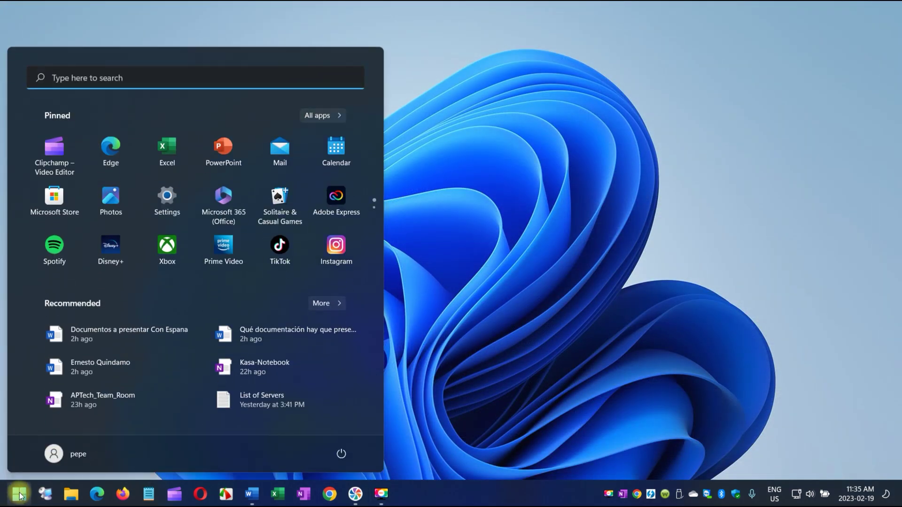
pyautogui.write('control')
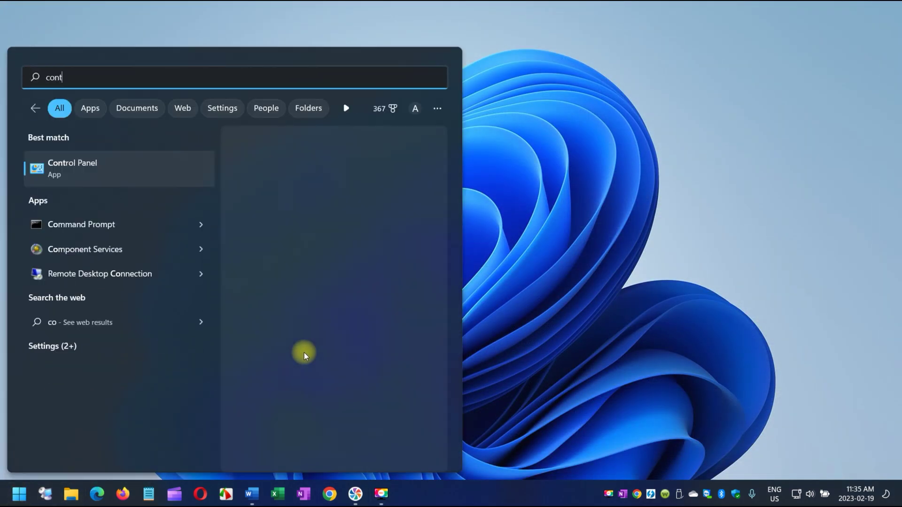
pyautogui.click(87, 173)
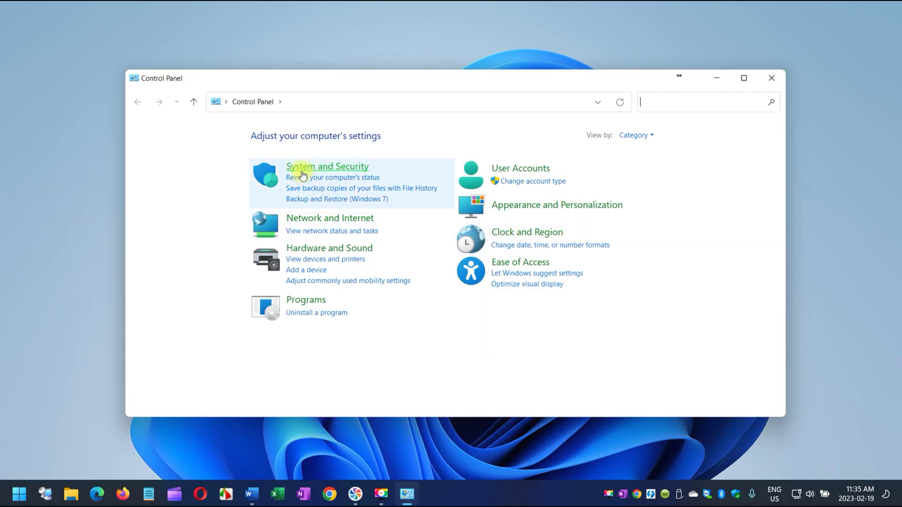
pyautogui.click(323, 200)
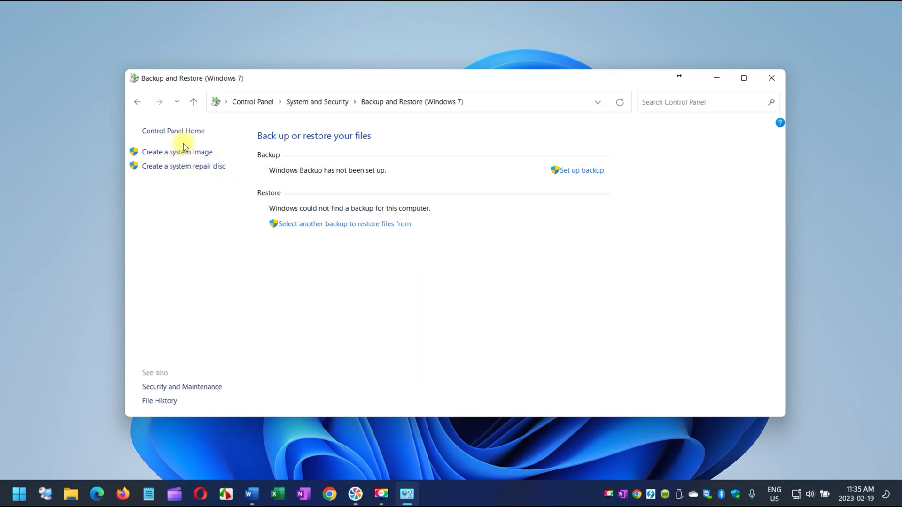
# - Start 'Create a system image' and pick 'On a network location' as the backup destination
pyautogui.click(176, 152)
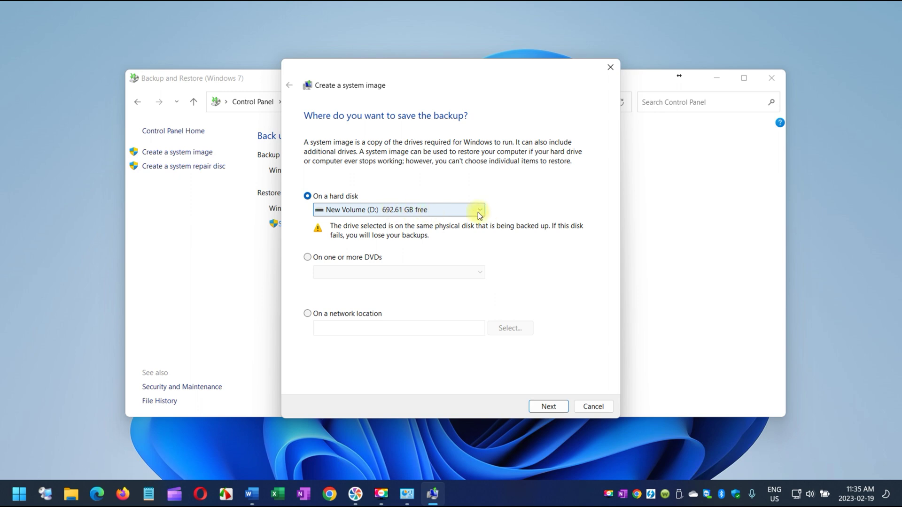
pyautogui.click(353, 258)
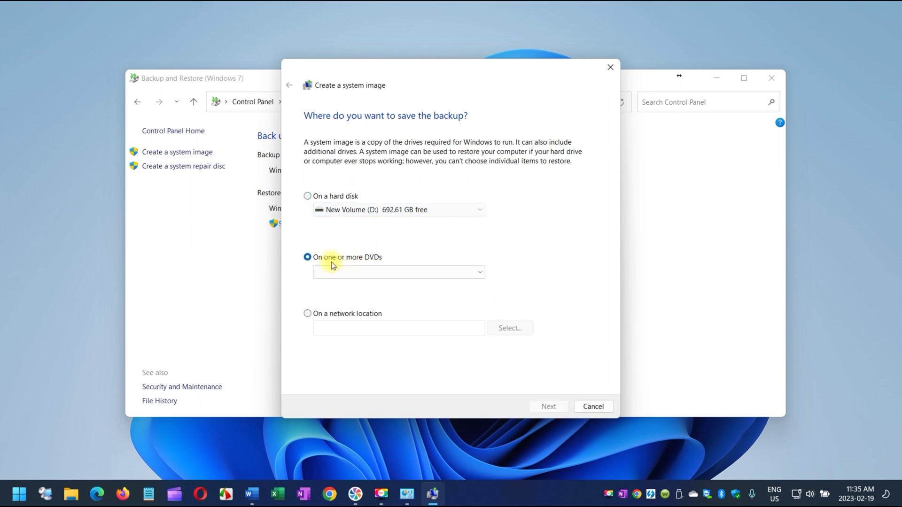
pyautogui.click(361, 315)
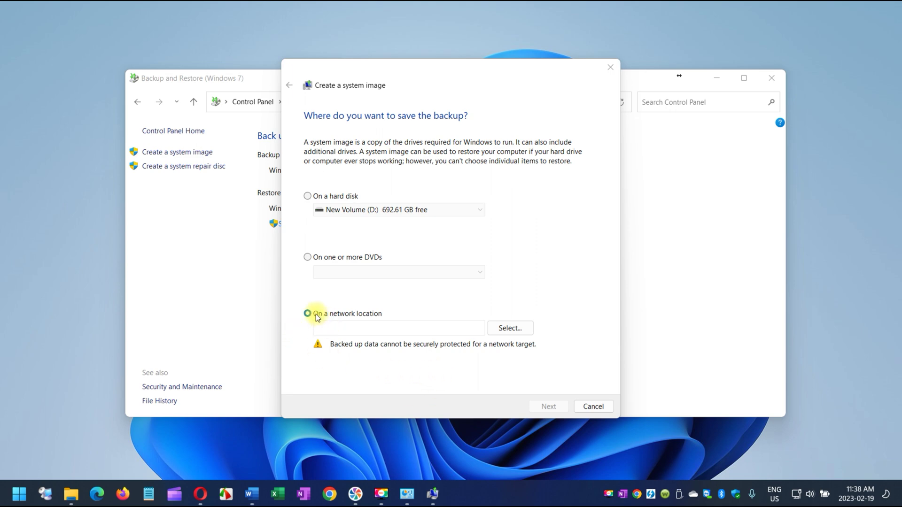
pyautogui.click(510, 328)
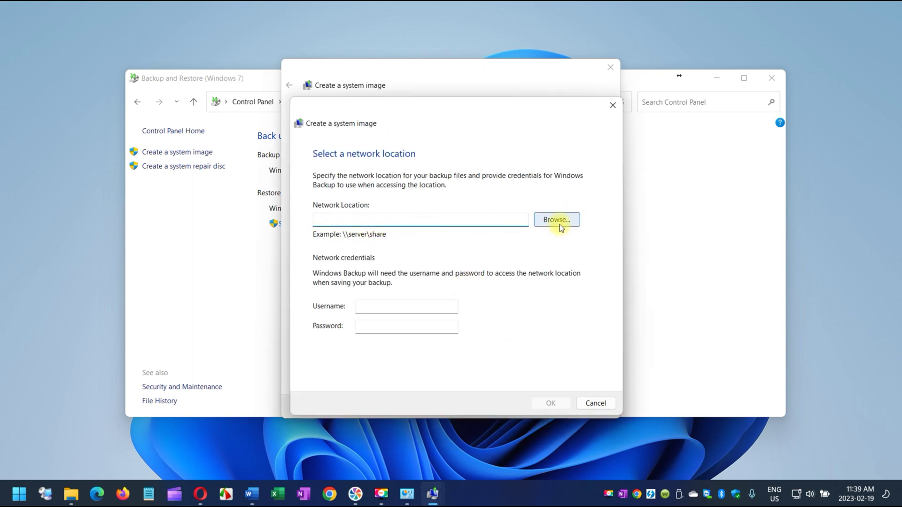
# - Enter \\kasaNAS\IT_Docs\PC Images\T14s with its username and password, and confirm
pyautogui.click(558, 222)
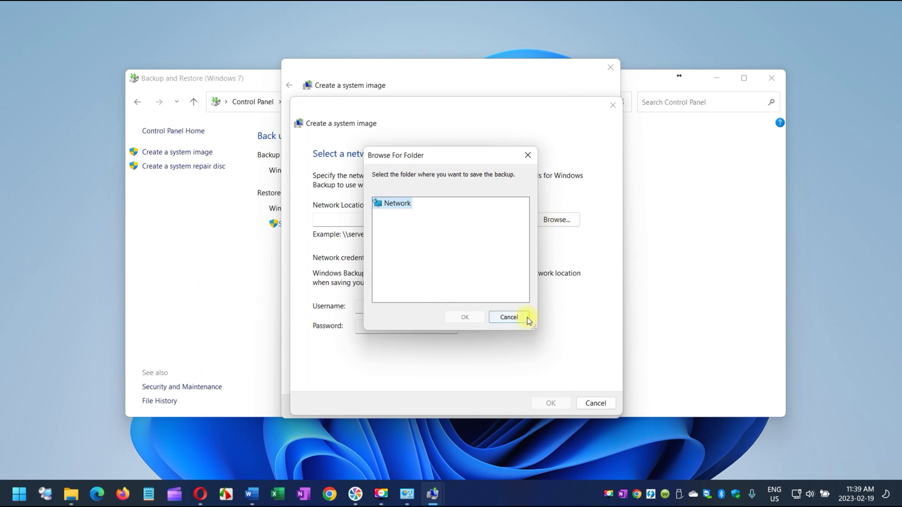
pyautogui.click(508, 317)
pyautogui.click(355, 218)
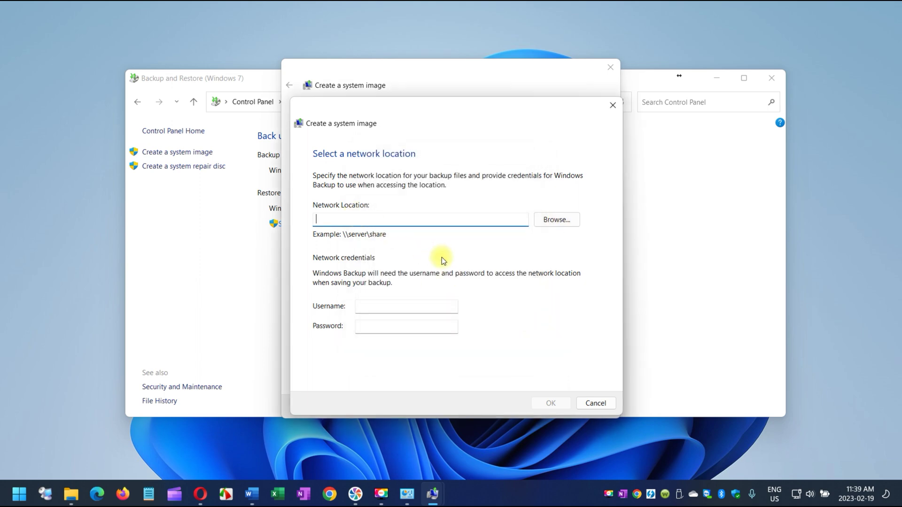
pyautogui.write('\\kasaNAS\\IT_Docs\\PC Images\\T14s')
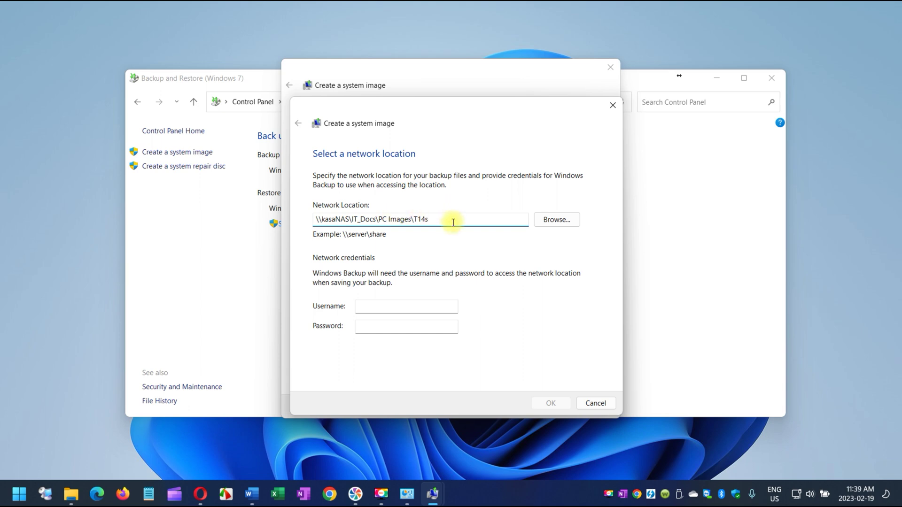
pyautogui.click(384, 308)
pyautogui.press('Tab')
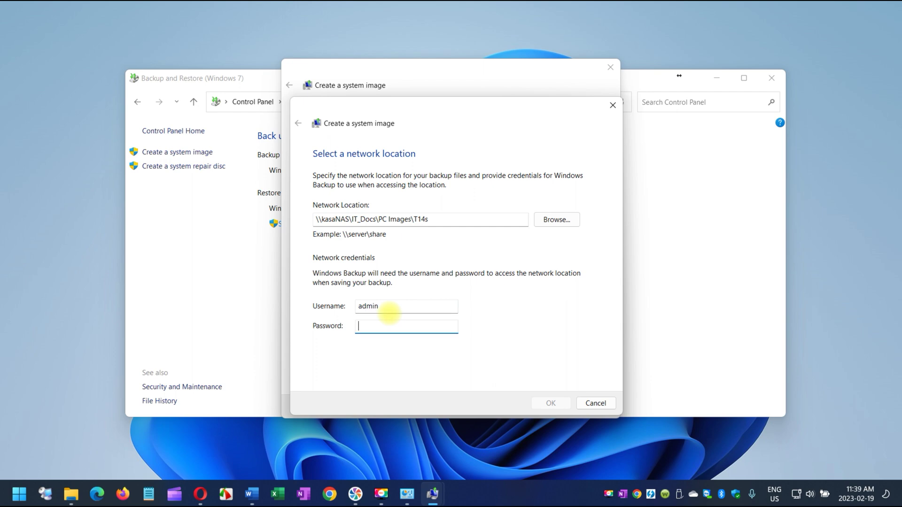
pyautogui.click(538, 403)
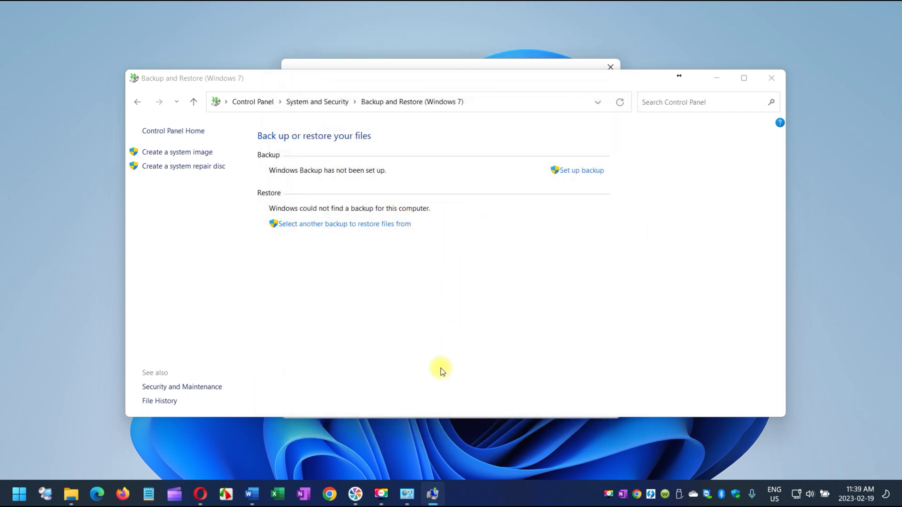
pyautogui.click(716, 79)
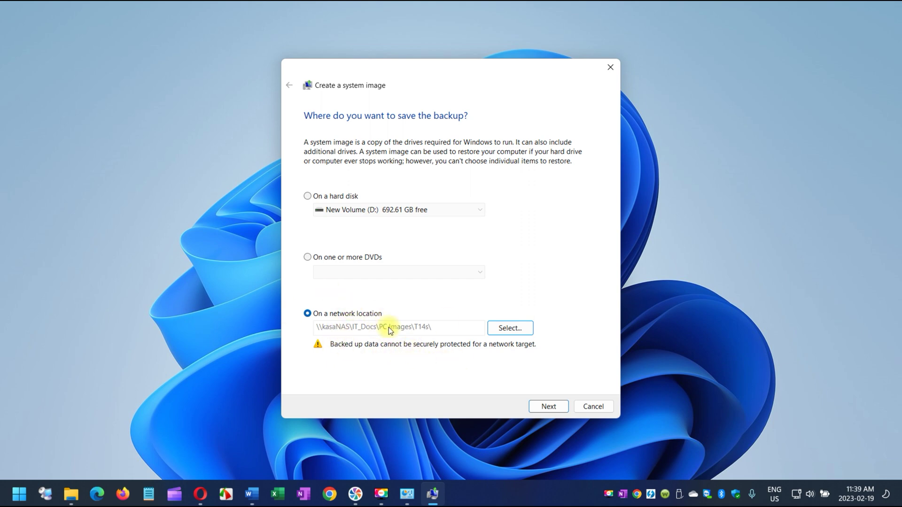
# - Accept the NAS location and review the EFI and C: drive entries before the summary
pyautogui.click(544, 408)
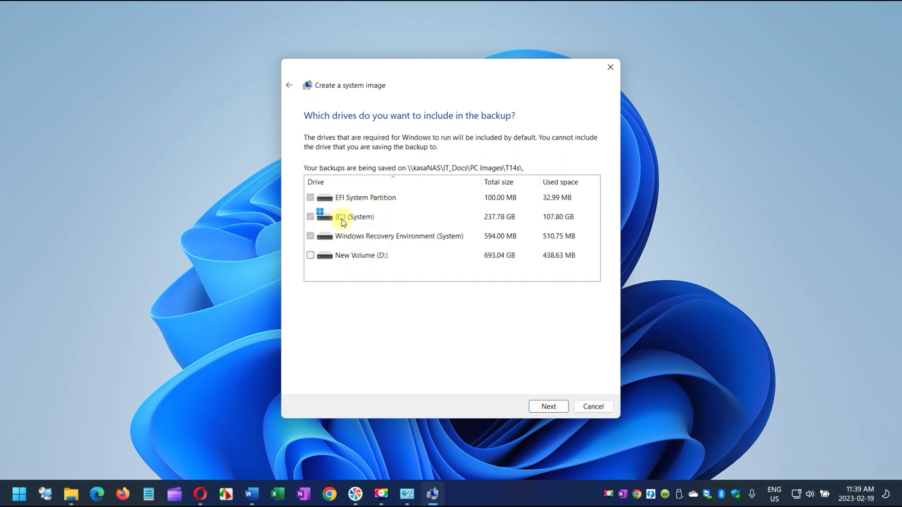
pyautogui.click(363, 220)
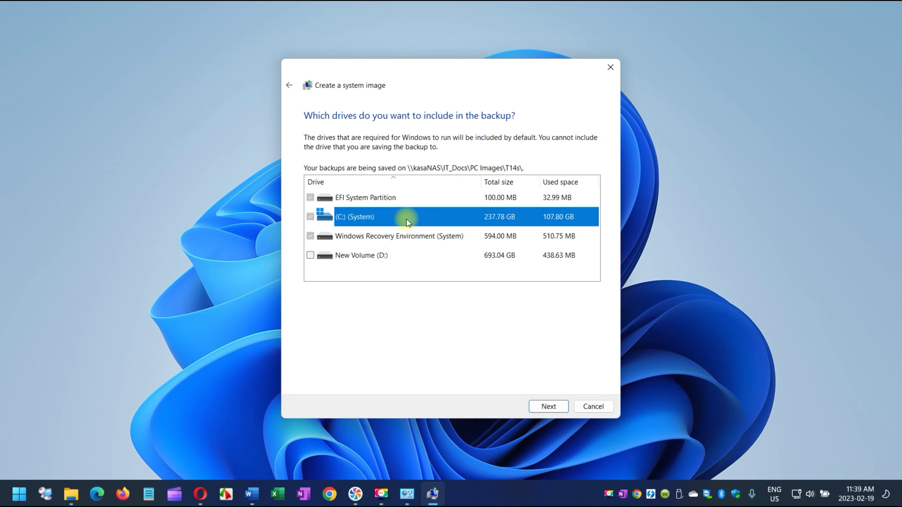
pyautogui.click(391, 201)
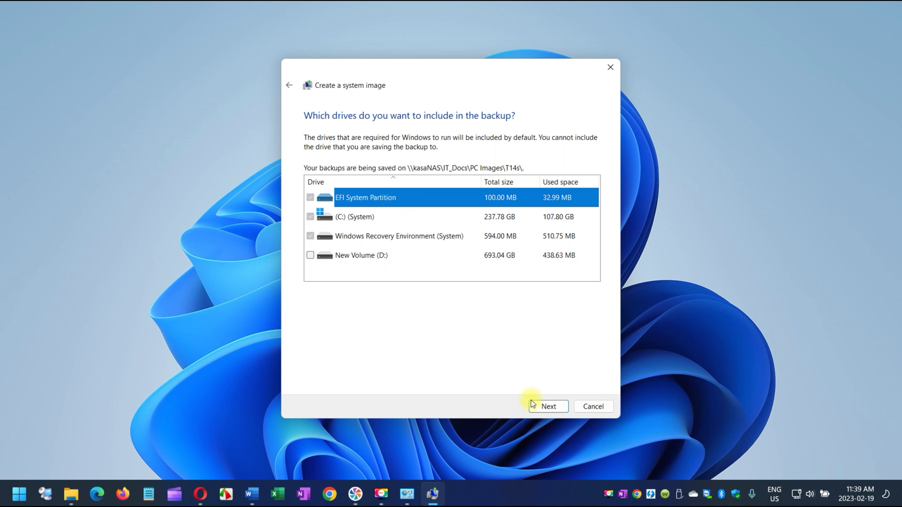
pyautogui.click(543, 408)
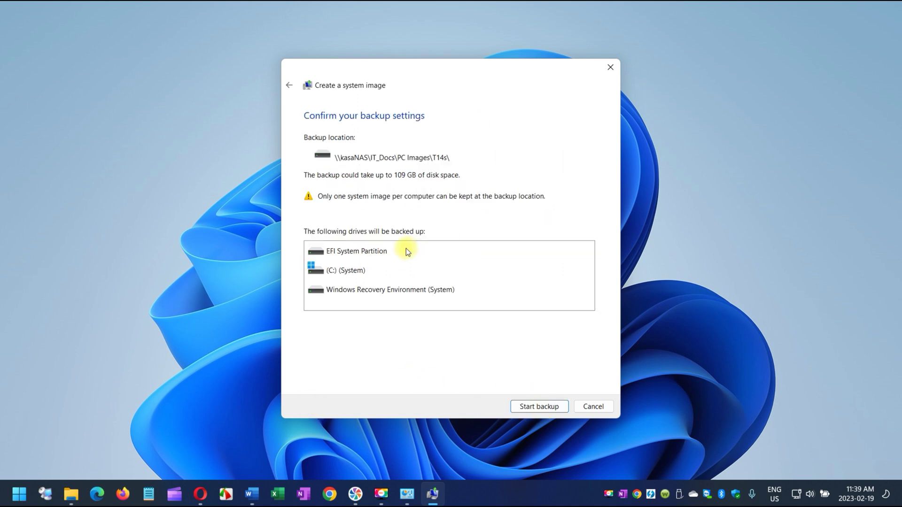
# - Run the system image backup to the NAS, then dismiss the failed repair-disc prompts
pyautogui.click(523, 408)
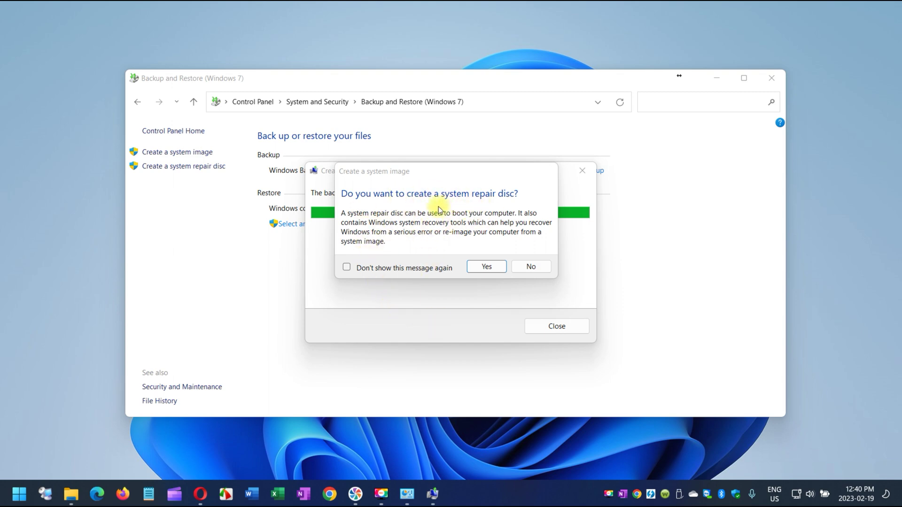
pyautogui.click(487, 267)
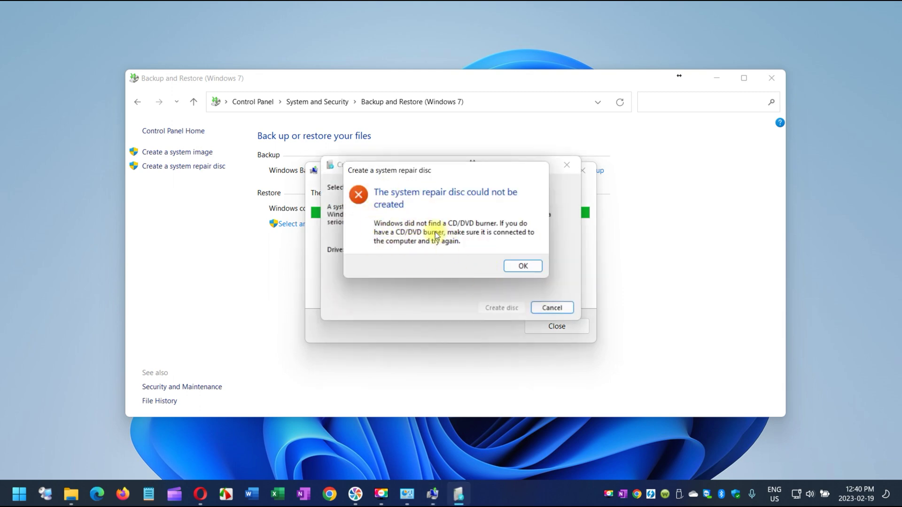
pyautogui.click(515, 268)
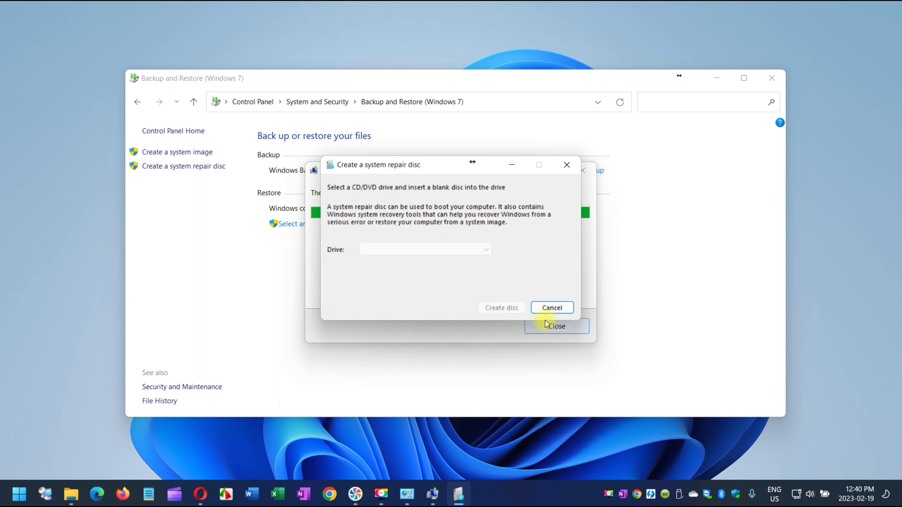
pyautogui.click(553, 307)
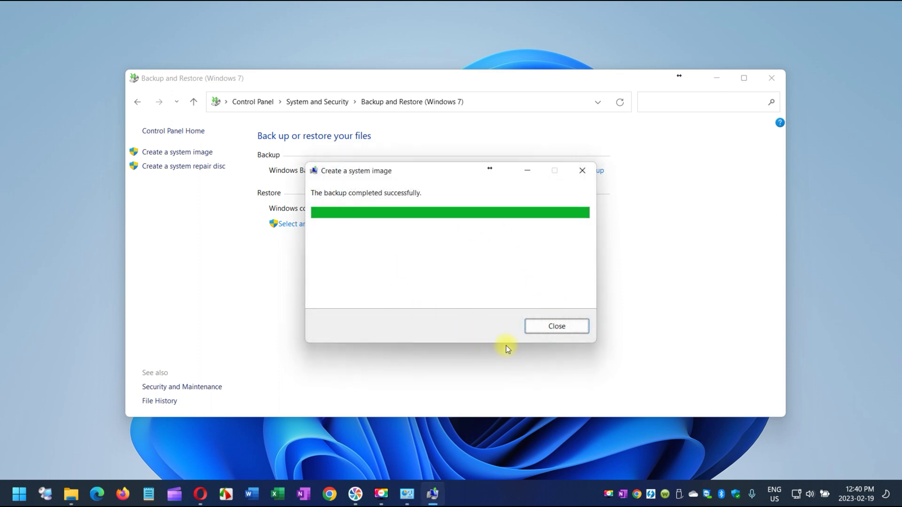
pyautogui.click(540, 331)
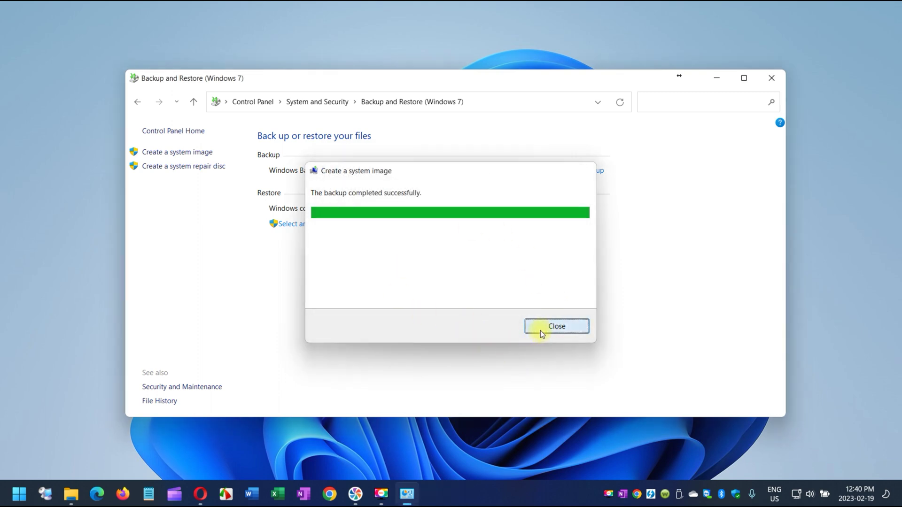
pyautogui.click(73, 495)
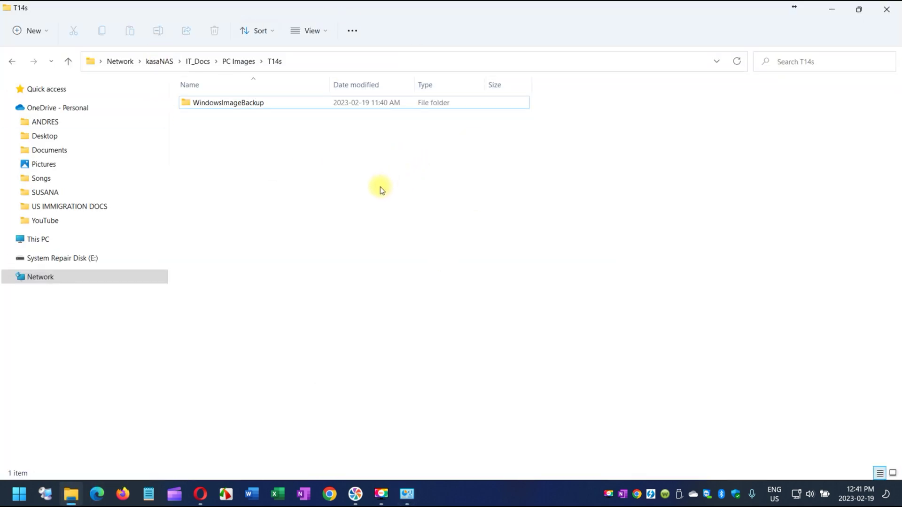
# - Open WindowsImageBackup and then its T480s folder on the NAS share
pyautogui.click(231, 106)
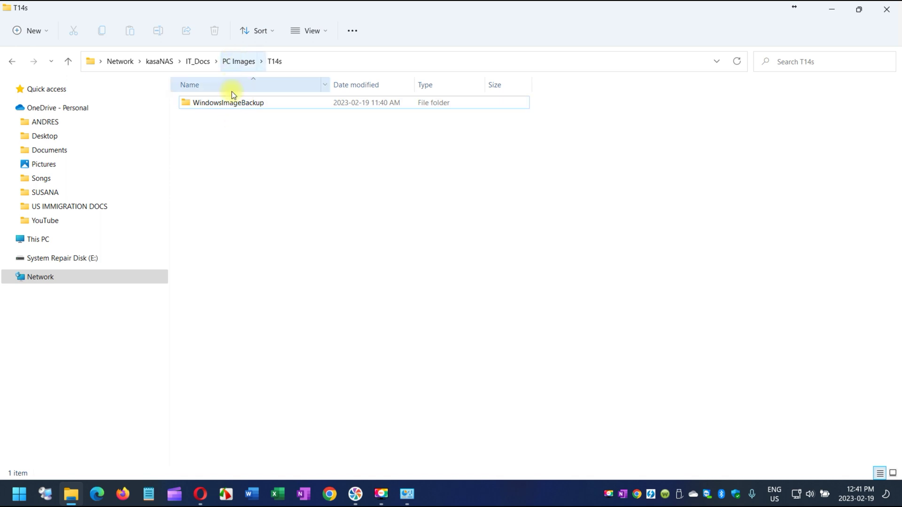
pyautogui.click(228, 103)
pyautogui.doubleClick(228, 102)
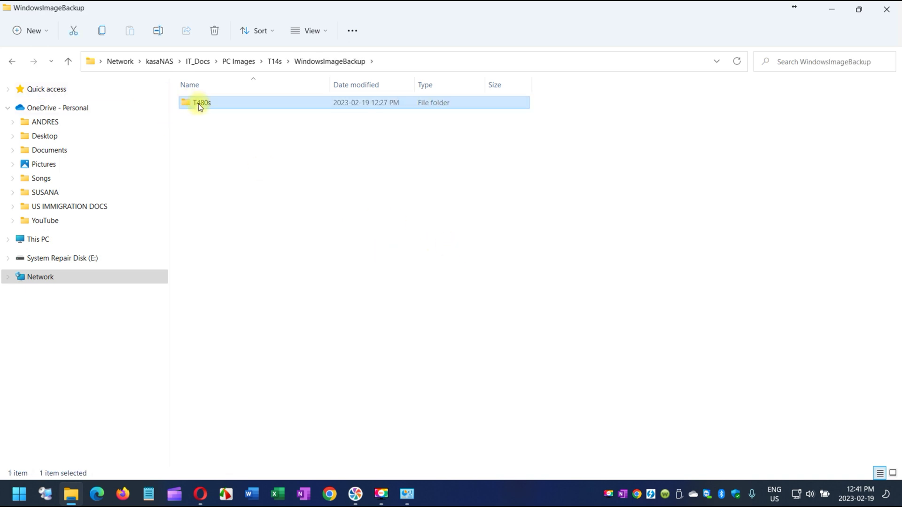
pyautogui.doubleClick(197, 104)
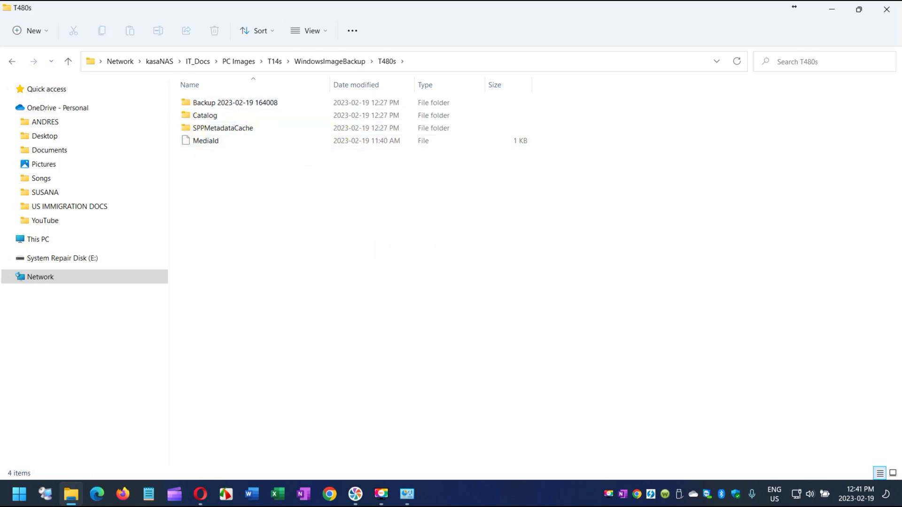